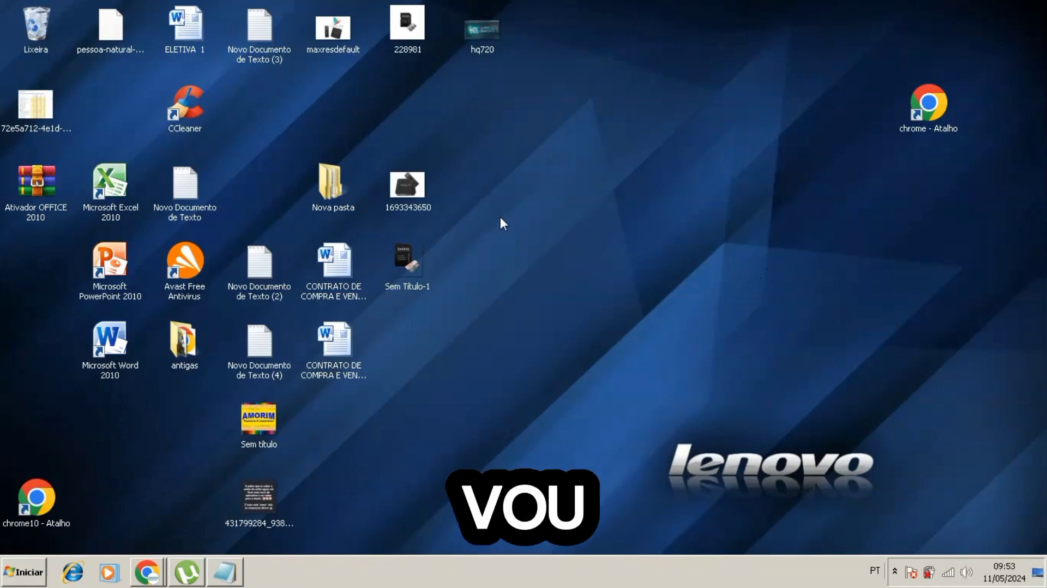
{"action": "right_click", "coordinate": [929, 110]}
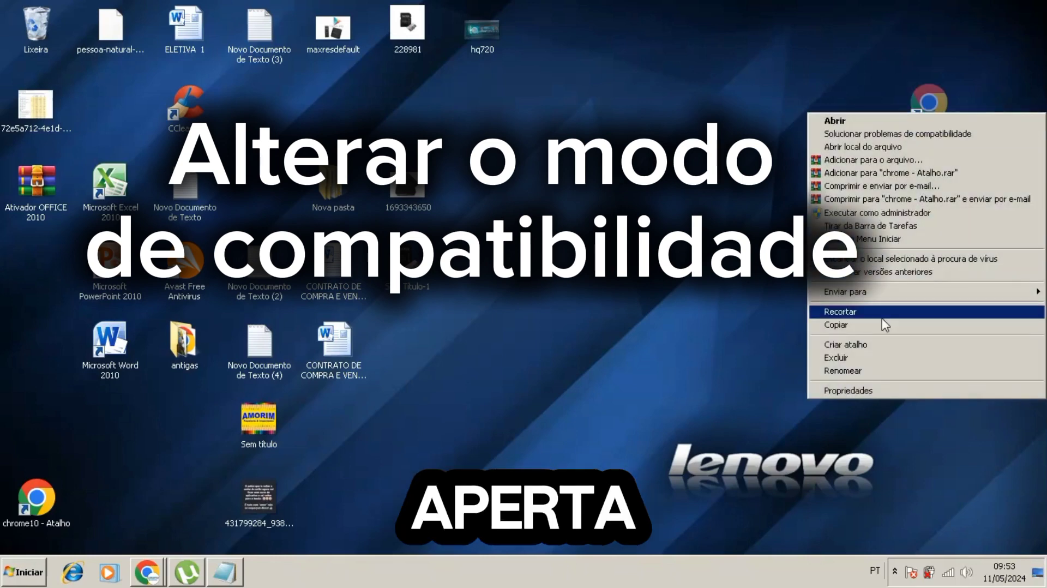
{"action": "left_click", "coordinate": [868, 389]}
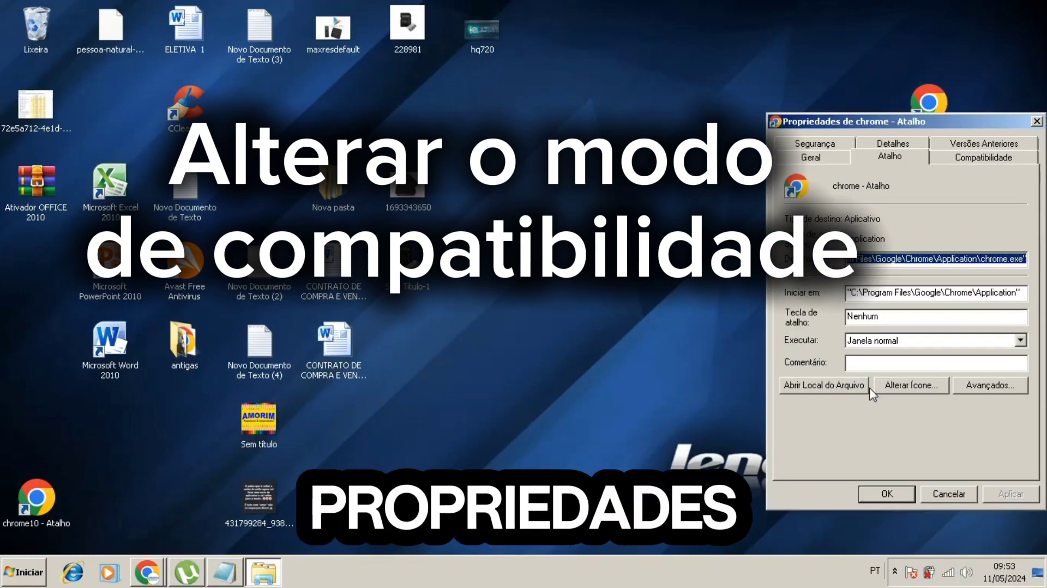
{"action": "left_click", "coordinate": [975, 158]}
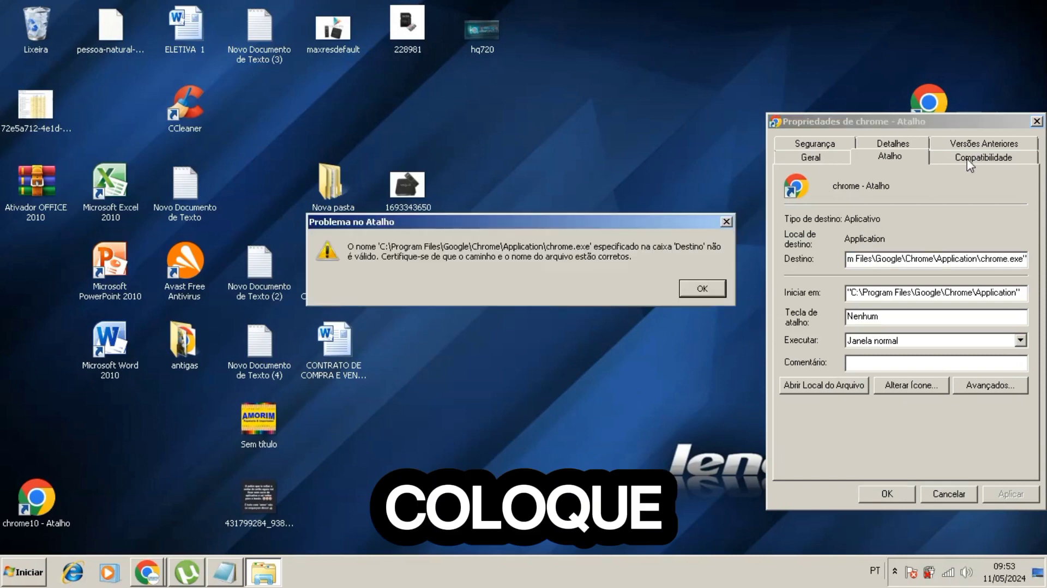
{"action": "left_click", "coordinate": [699, 293]}
{"action": "left_click", "coordinate": [989, 160]}
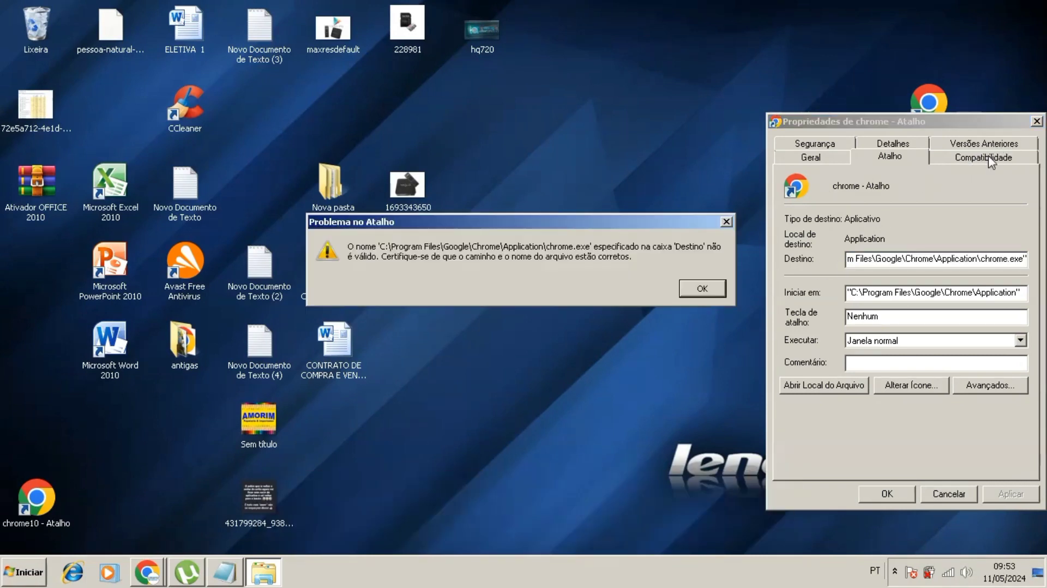
{"action": "left_click", "coordinate": [700, 288]}
{"action": "left_click", "coordinate": [1035, 121]}
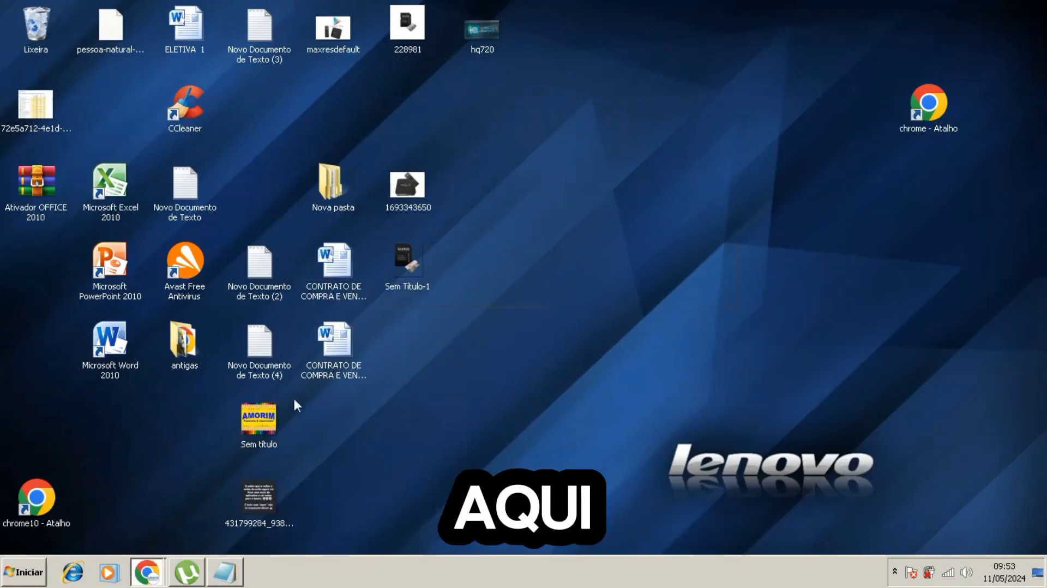
Open the compatibility settings in the properties of the "chrome10 - Atalho" desktop shortcut
{"action": "right_click", "coordinate": [24, 507]}
{"action": "left_click", "coordinate": [59, 492]}
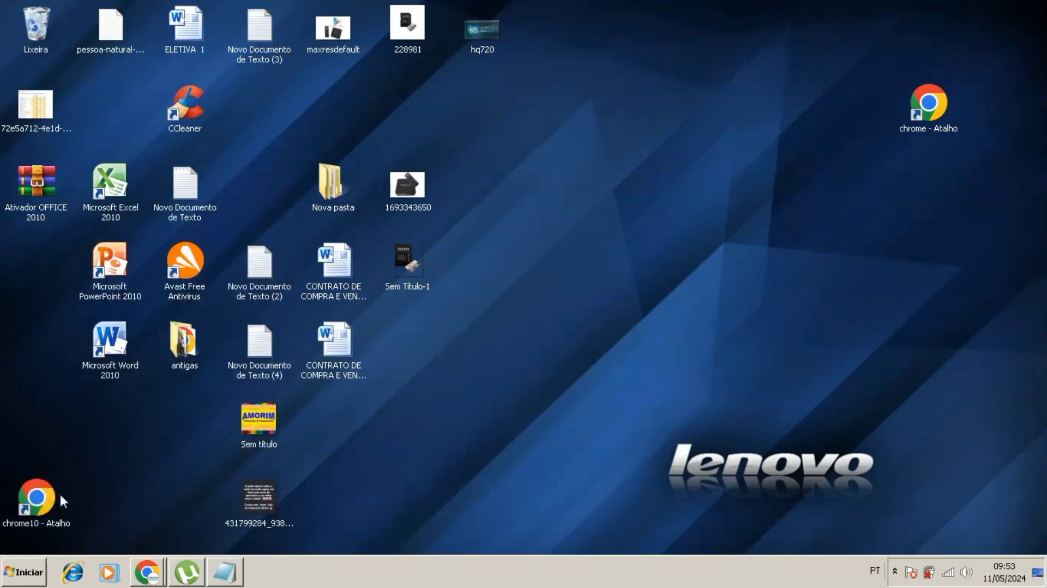
{"action": "left_click", "coordinate": [224, 204]}
{"action": "left_click_drag", "start_coordinate": [192, 164], "coordinate": [617, 76]}
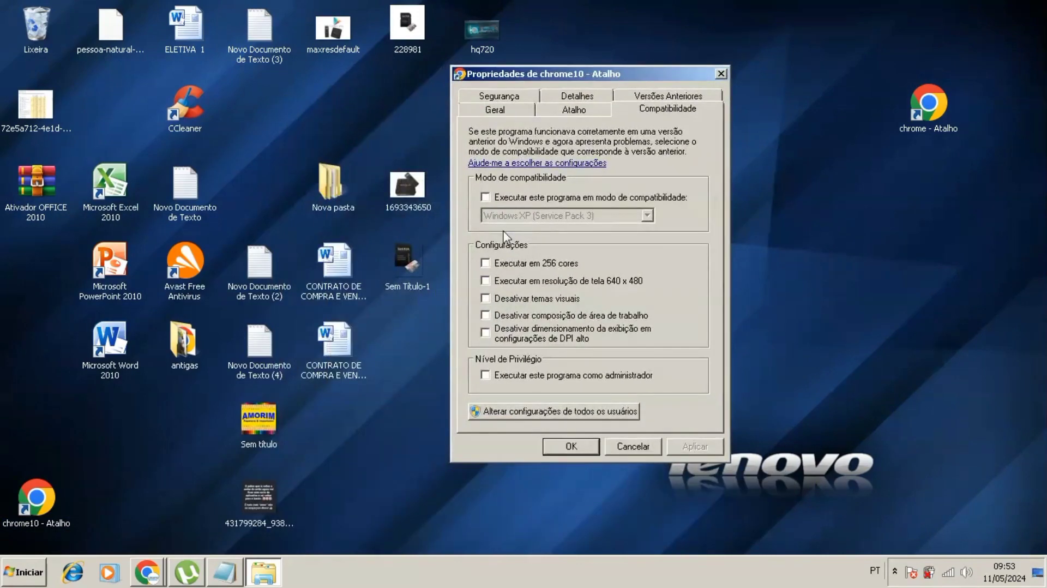
Select Windows 7 compatibility mode and running as administrator for the shortcut, and close its properties without applying
{"action": "left_click", "coordinate": [485, 197]}
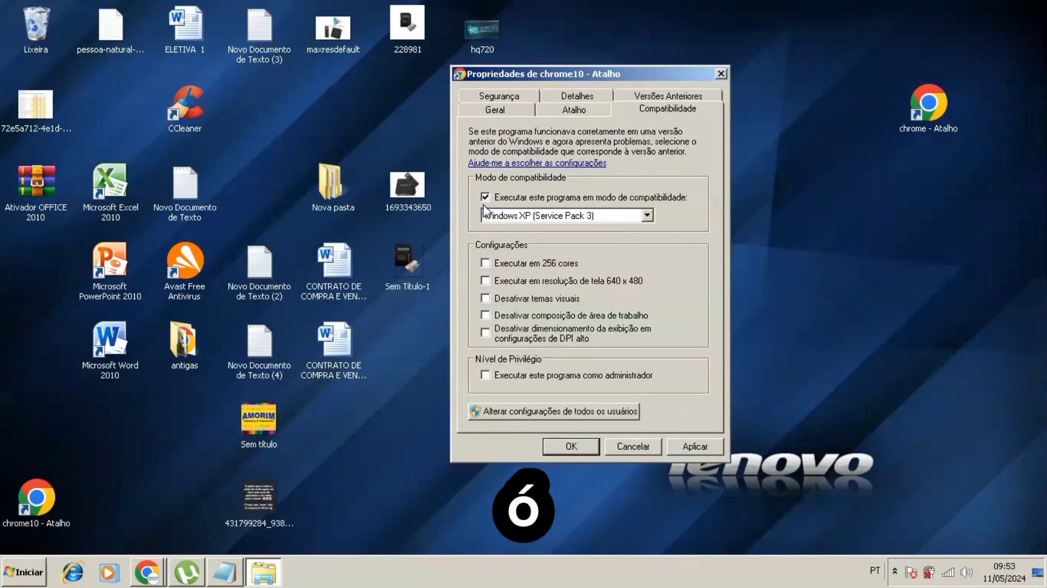
{"action": "left_click", "coordinate": [646, 216]}
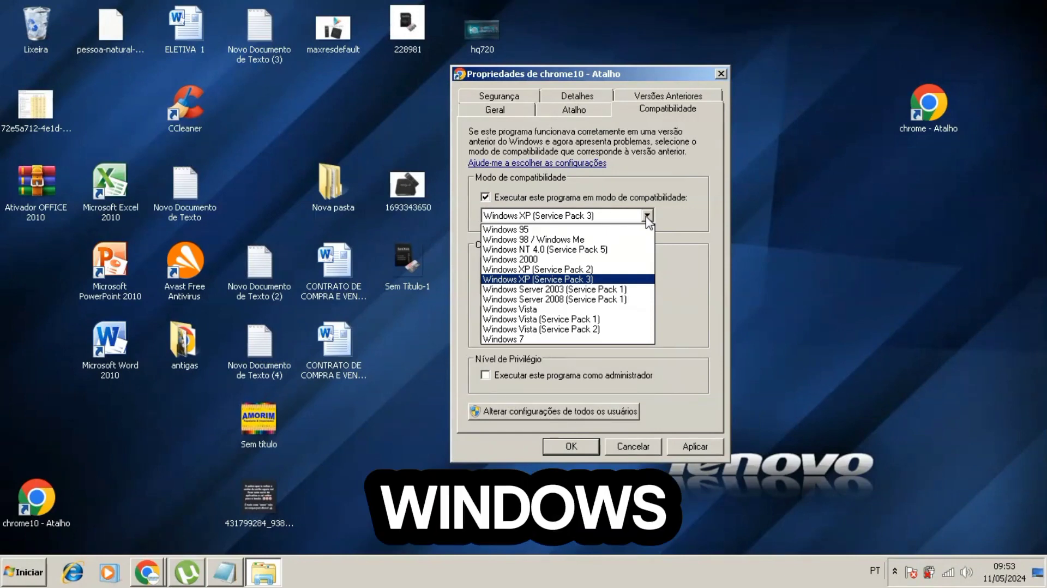
{"action": "left_click", "coordinate": [522, 339]}
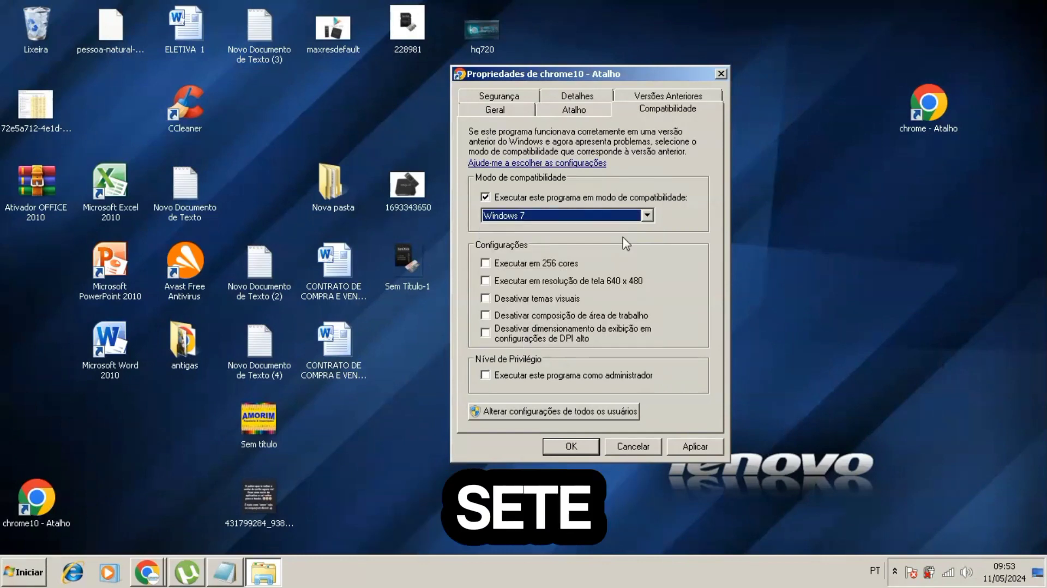
{"action": "left_click", "coordinate": [646, 216]}
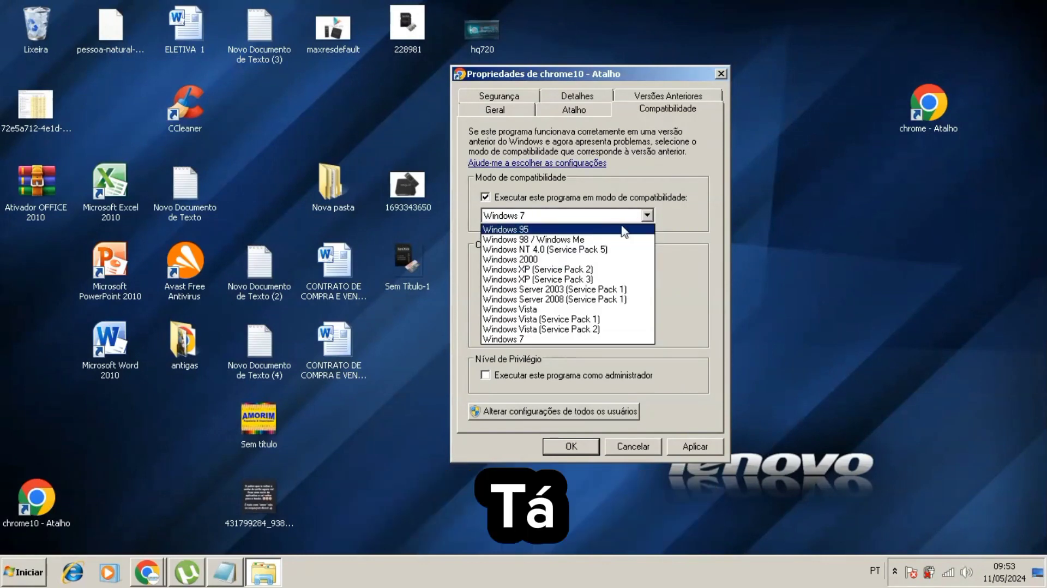
{"action": "left_click", "coordinate": [698, 236]}
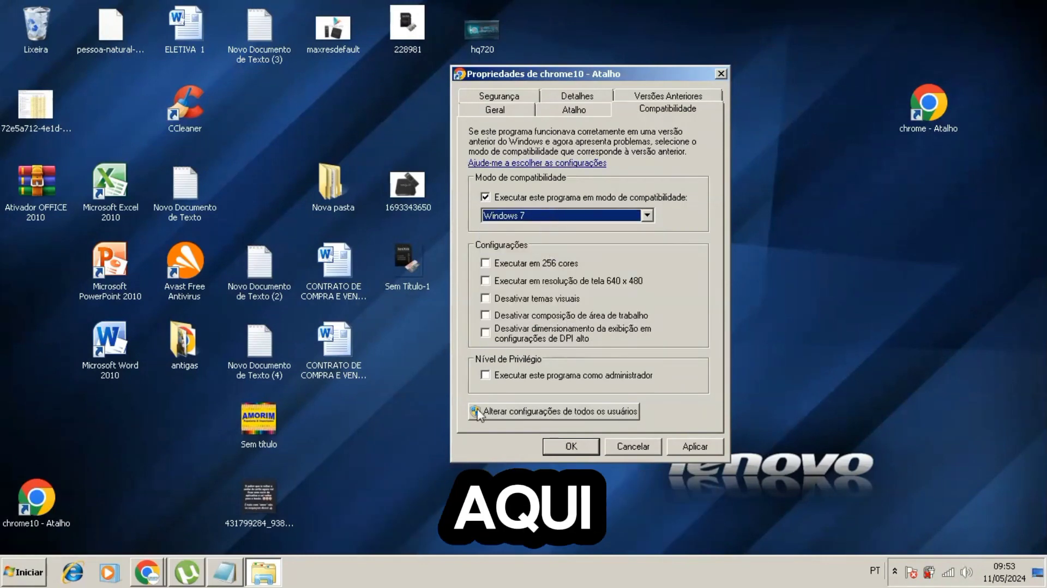
{"action": "left_click", "coordinate": [485, 376]}
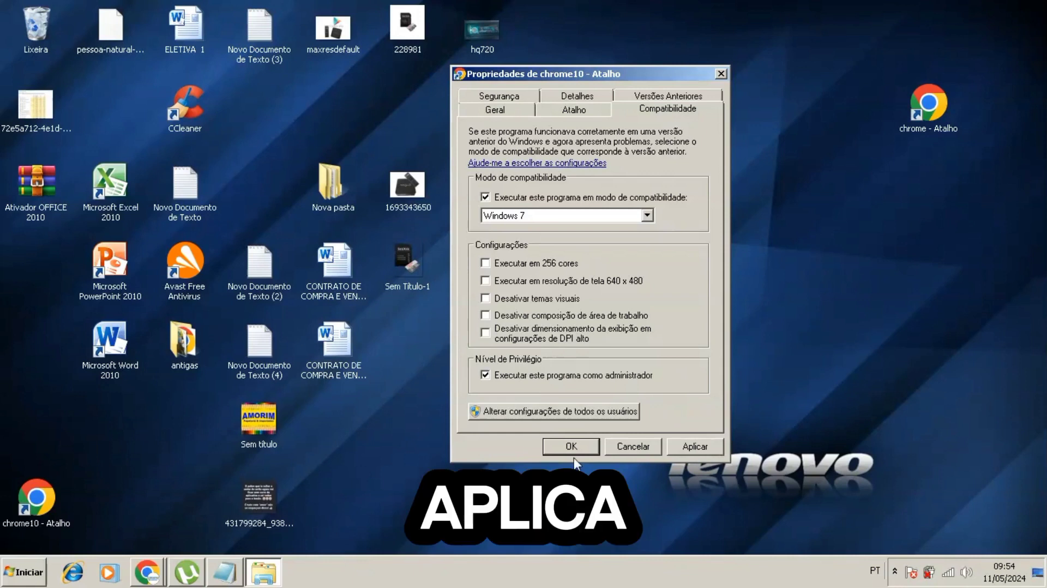
{"action": "left_click", "coordinate": [720, 72]}
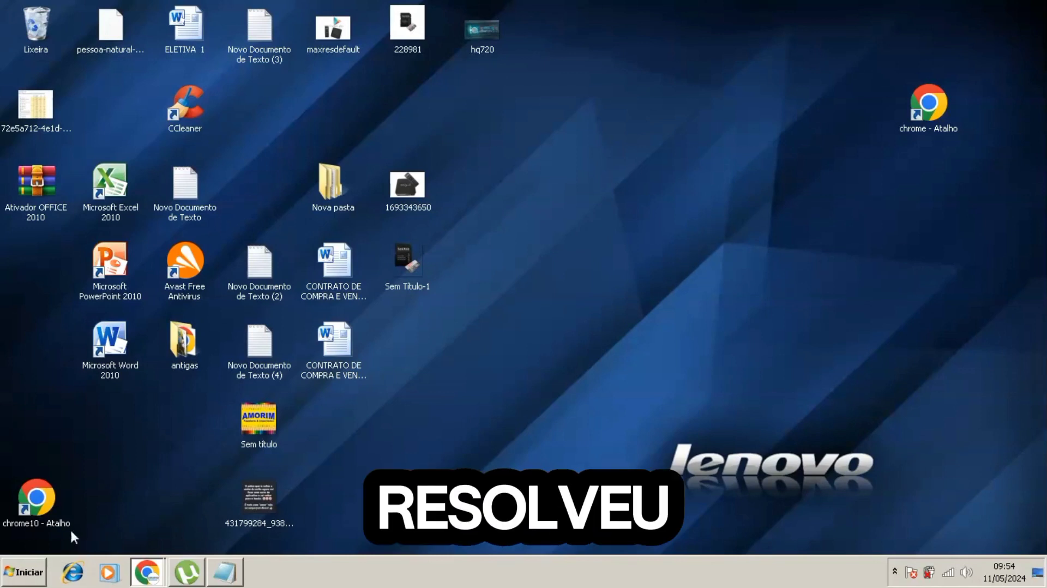
Open the appdata folder through the Executar (Run) dialog and go to its Local\Google subfolder
{"action": "left_click", "coordinate": [11, 572]}
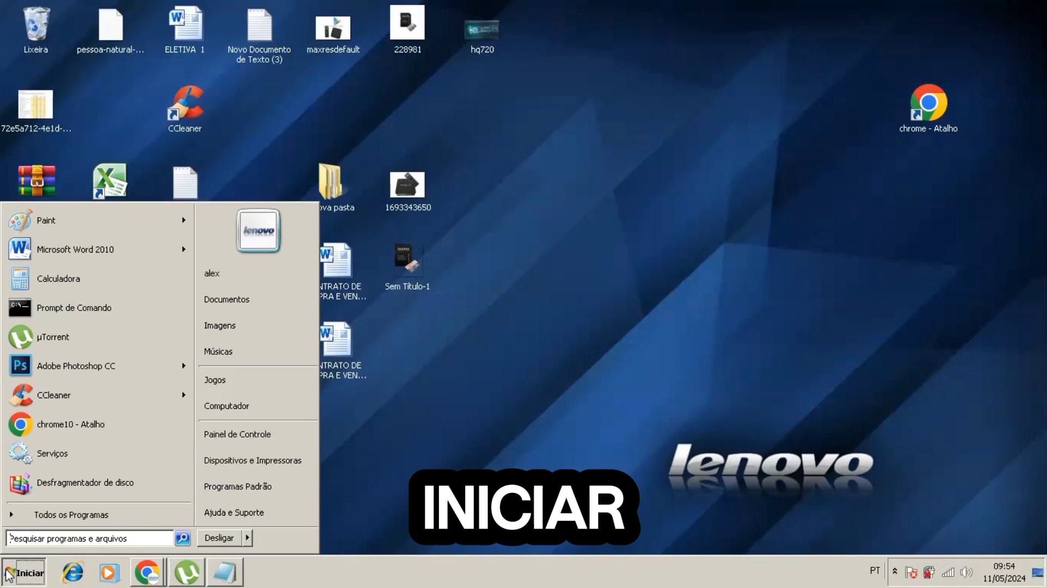
{"action": "type", "text": "exe"}
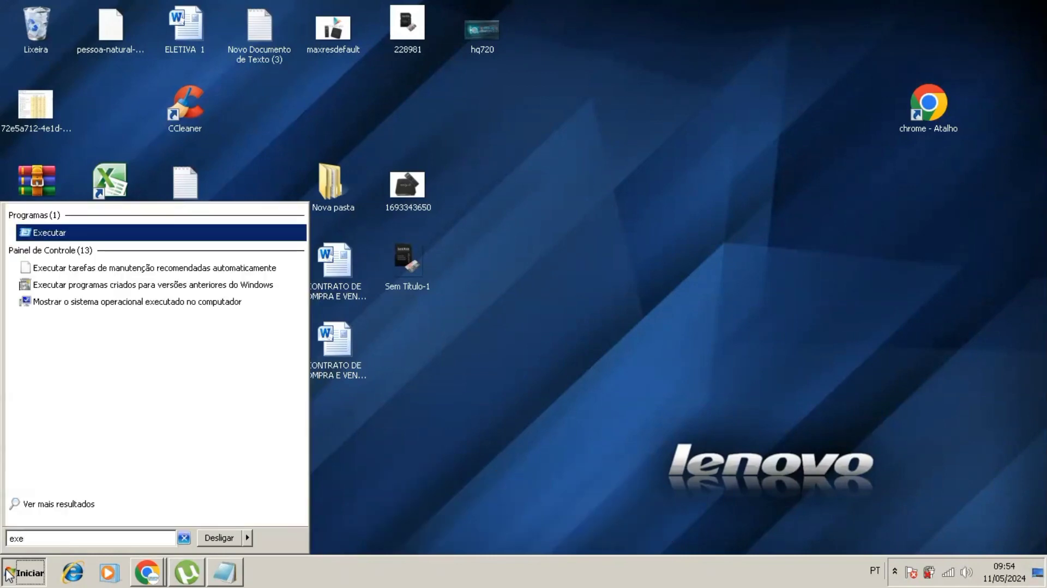
{"action": "left_click", "coordinate": [48, 233]}
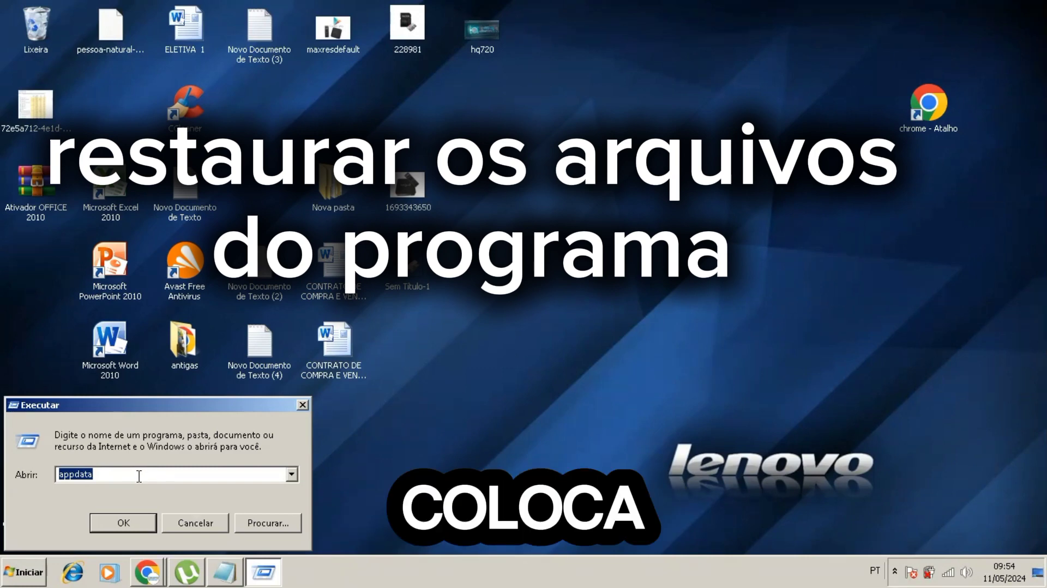
{"action": "left_click", "coordinate": [118, 521]}
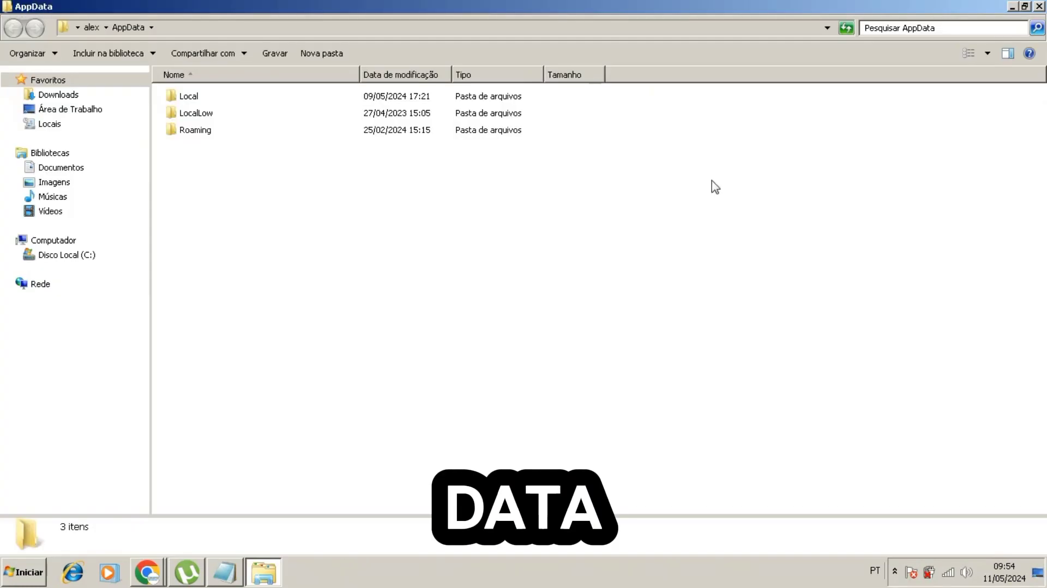
{"action": "double_click", "coordinate": [187, 99]}
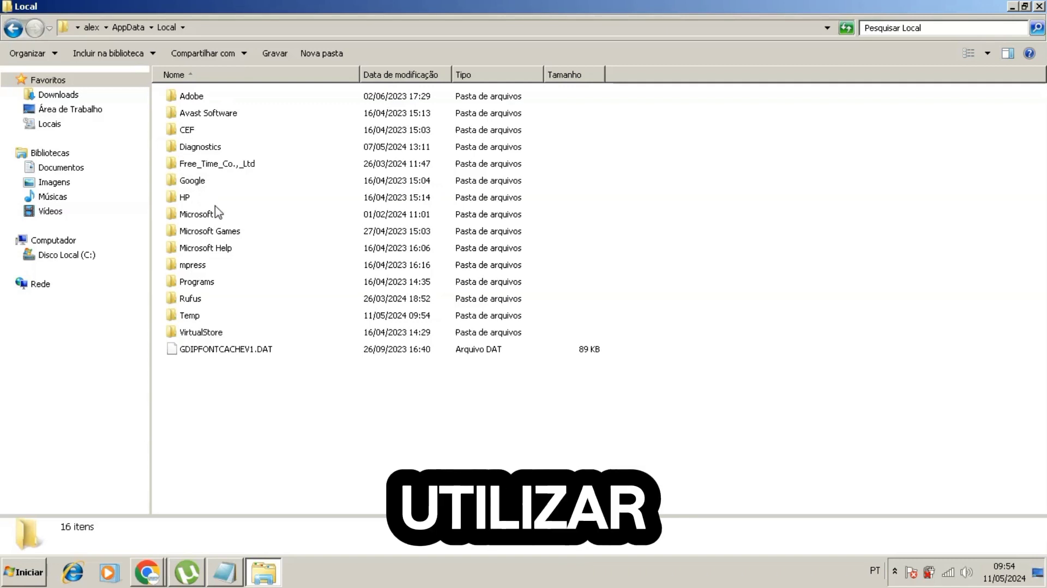
{"action": "double_click", "coordinate": [195, 181]}
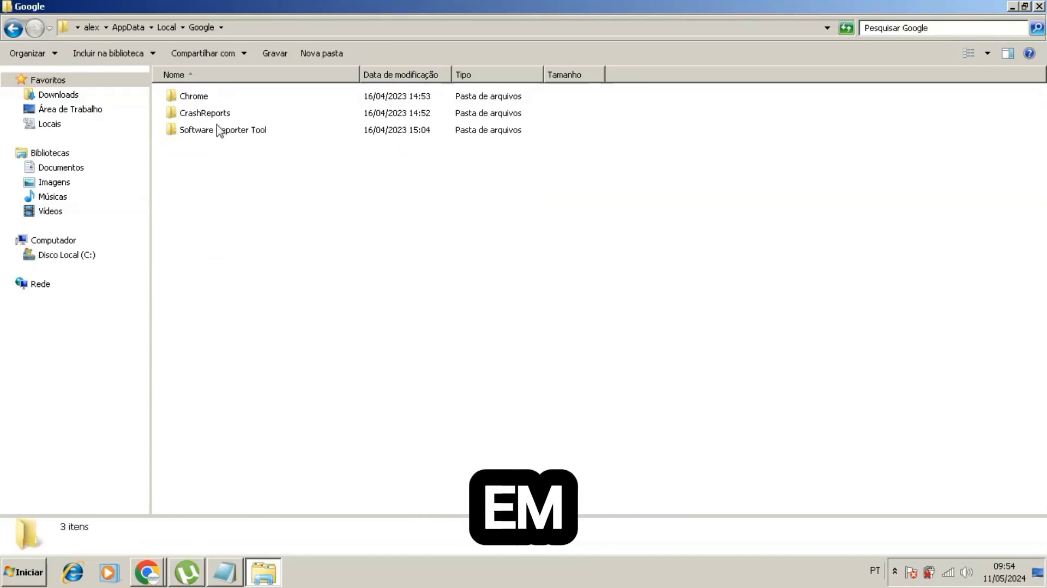
Try to rename the Chrome folder to Chrome.OLD, and close the folder window
{"action": "left_click", "coordinate": [205, 99]}
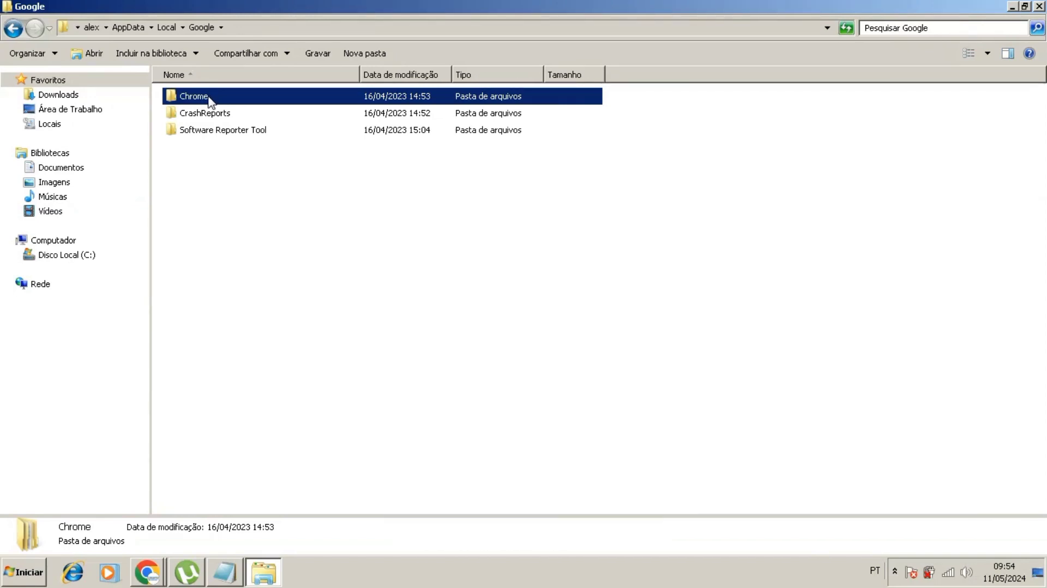
{"action": "left_click", "coordinate": [202, 97]}
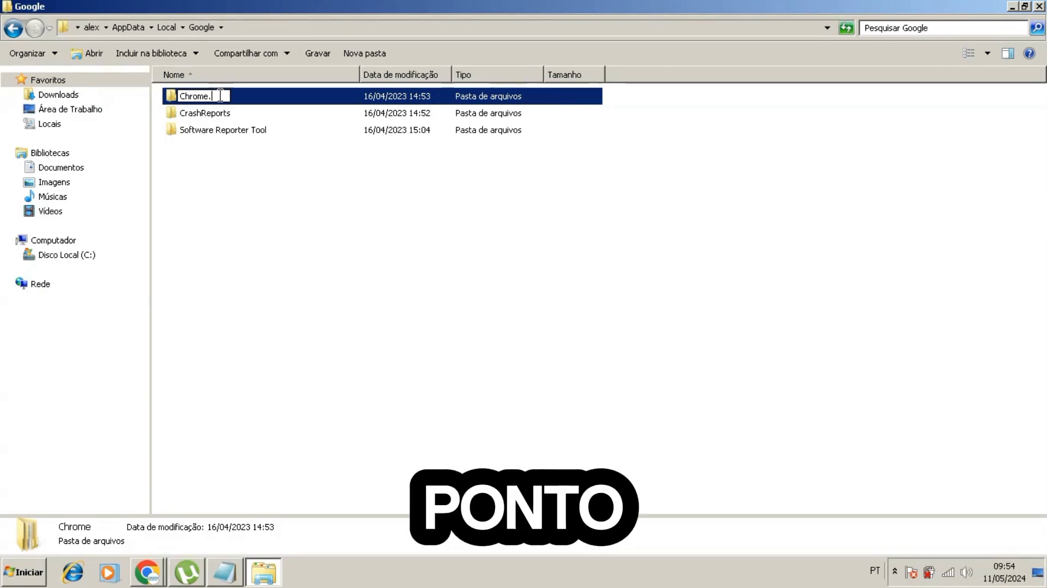
{"action": "type", "text": ".OLD"}
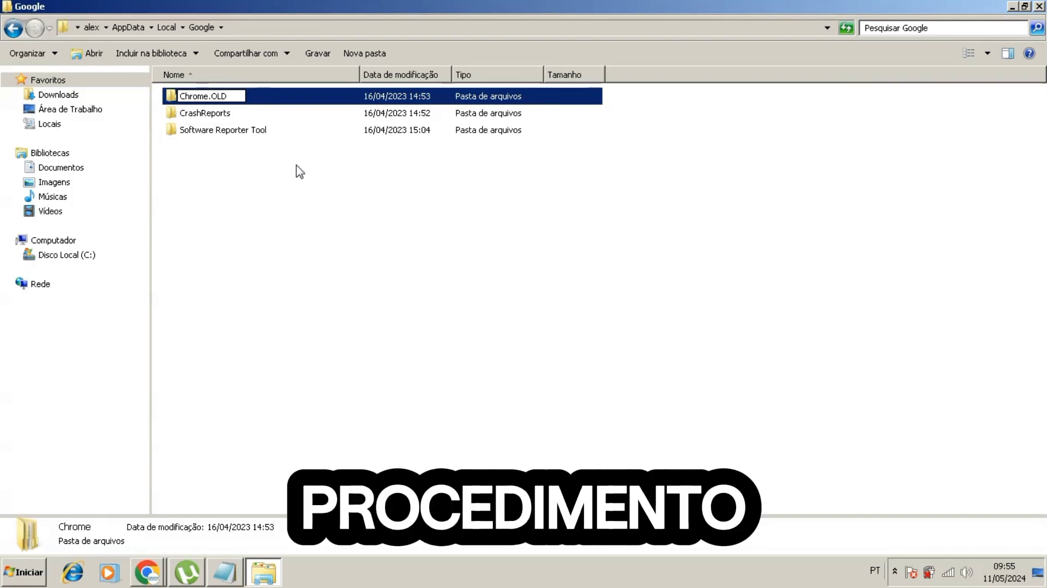
{"action": "left_click", "coordinate": [309, 207]}
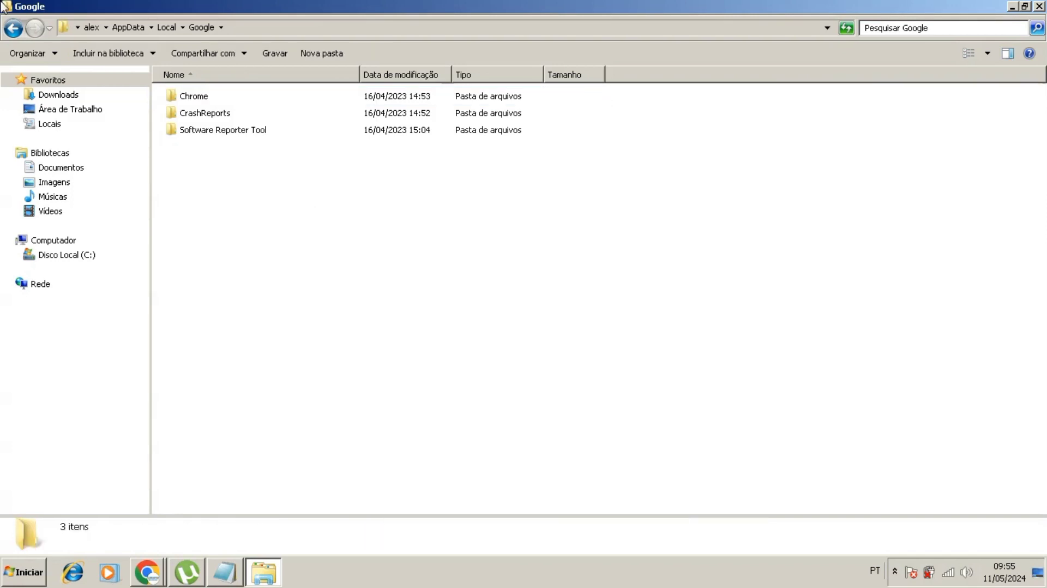
{"action": "left_click", "coordinate": [13, 28]}
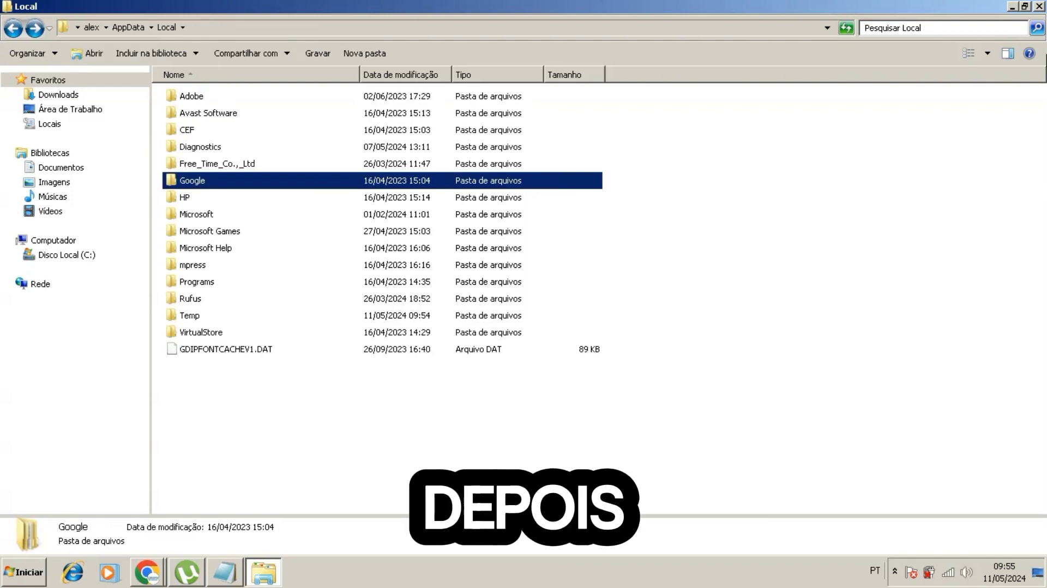
{"action": "left_click", "coordinate": [1038, 7]}
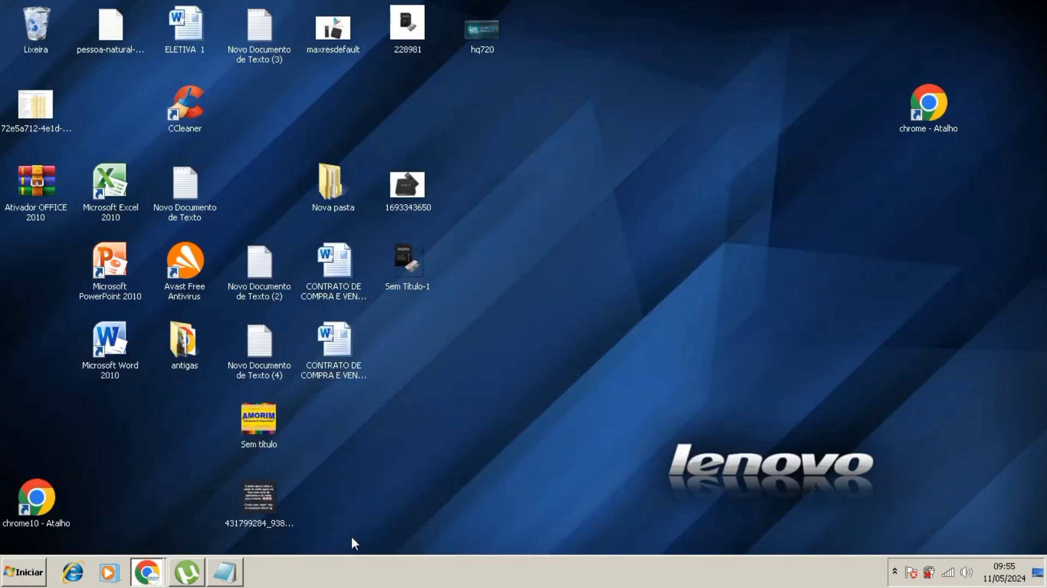
Search for cmd and open the Command Prompt as administrator
{"action": "left_click", "coordinate": [218, 579]}
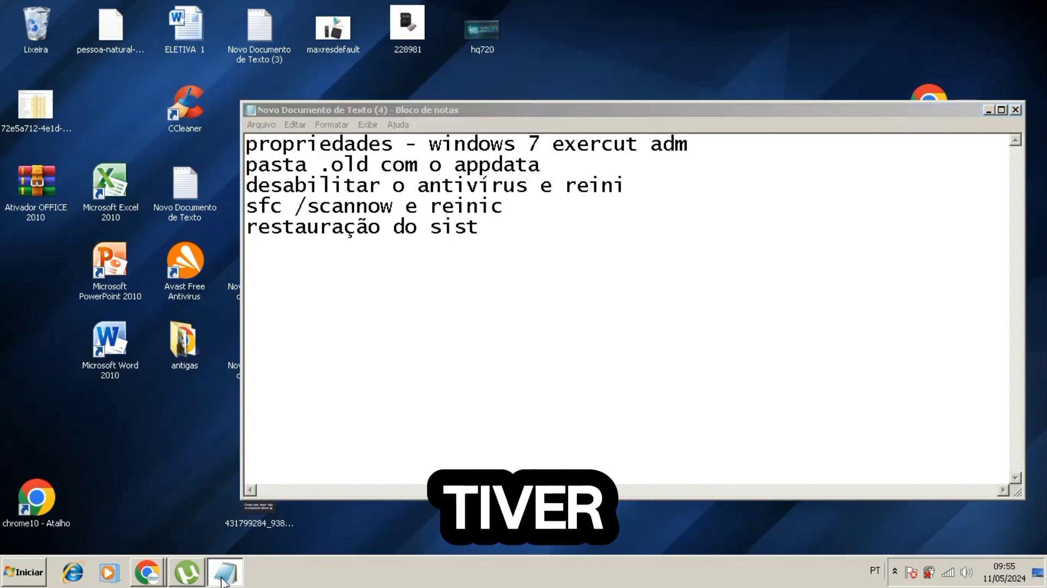
{"action": "left_click", "coordinate": [221, 575]}
{"action": "left_click", "coordinate": [24, 571]}
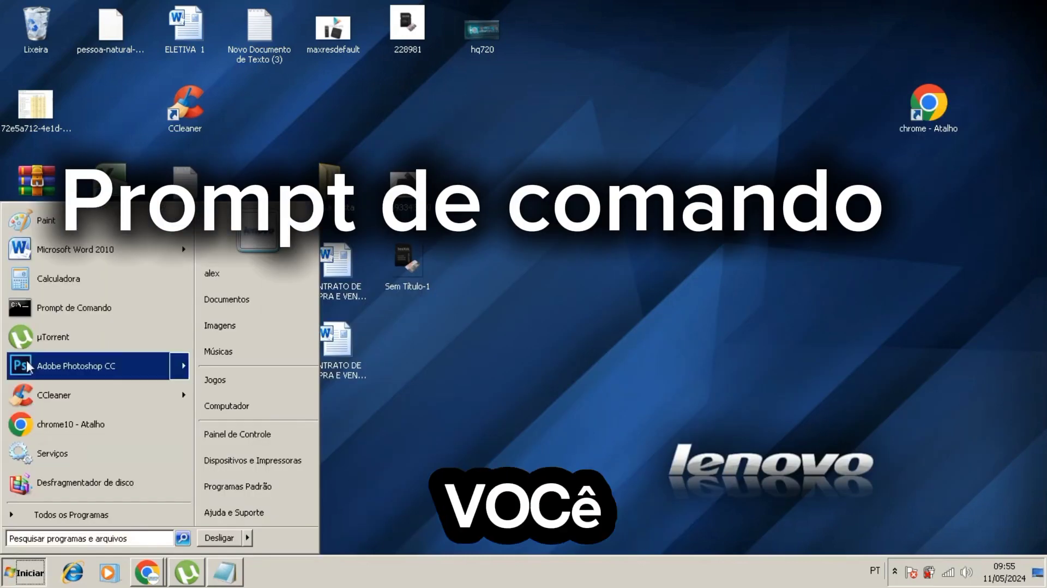
{"action": "left_click", "coordinate": [52, 537]}
{"action": "type", "text": "cmd"}
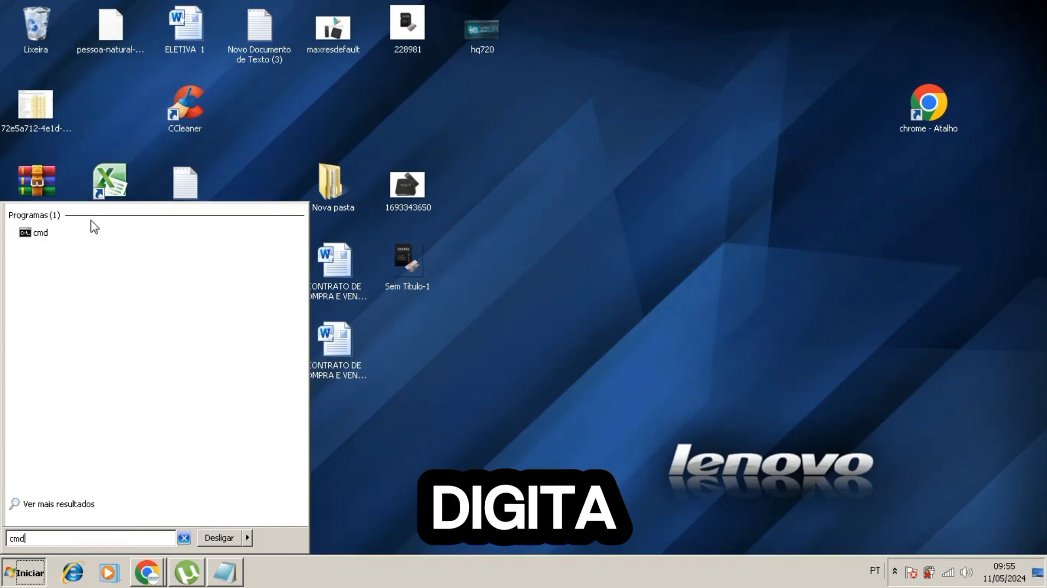
{"action": "right_click", "coordinate": [40, 235]}
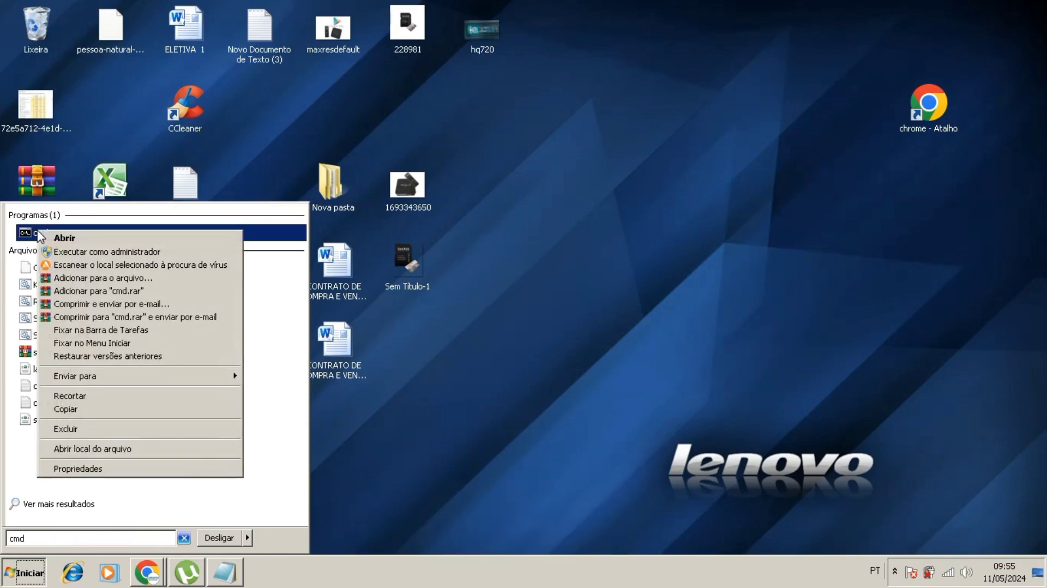
{"action": "left_click", "coordinate": [121, 256]}
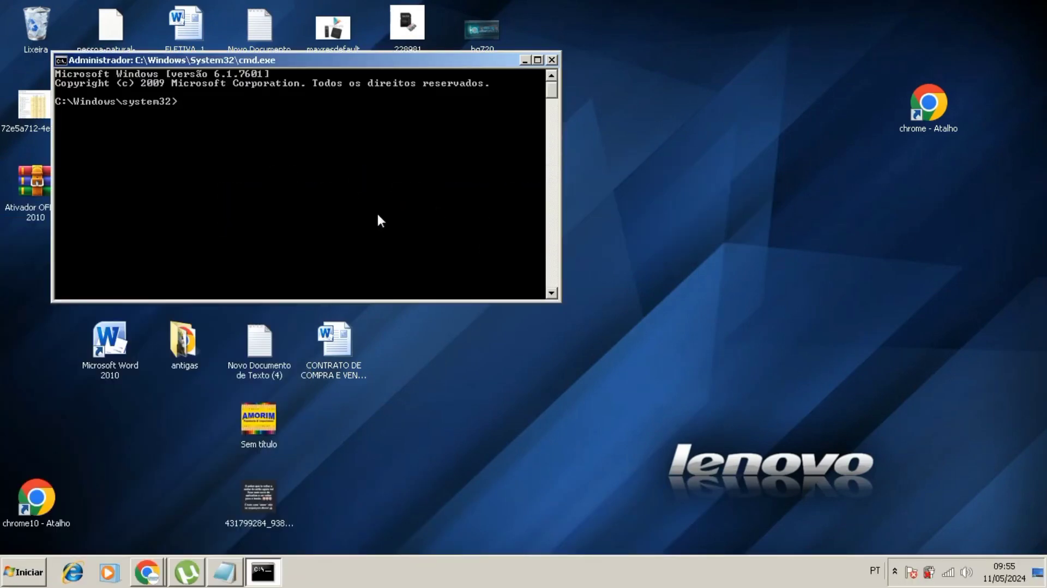
Copy the sfc /scannow command from the open text notes and run it in the administrator Command Prompt
{"action": "left_click", "coordinate": [224, 572]}
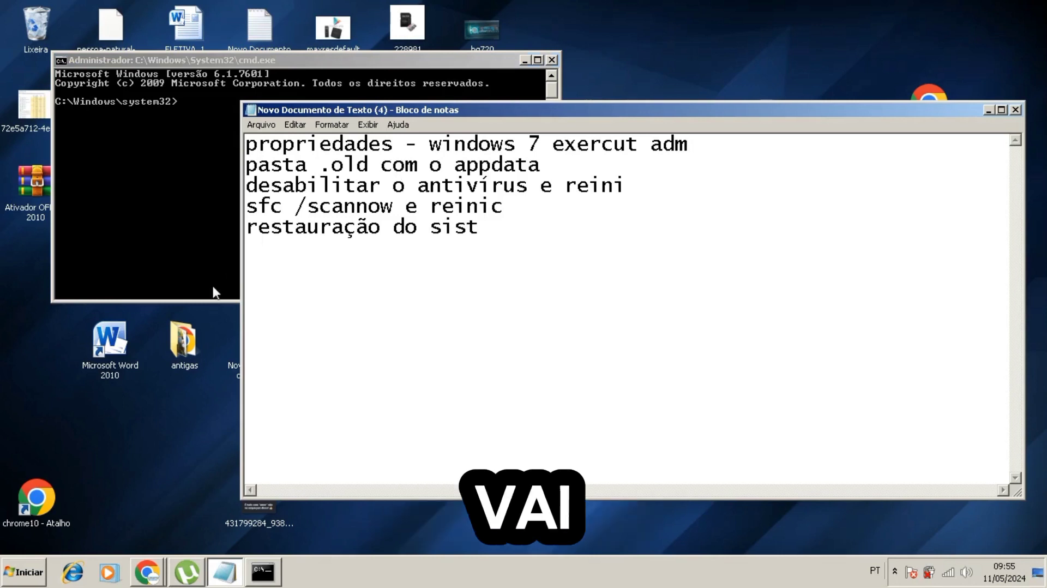
{"action": "left_click_drag", "start_coordinate": [246, 206], "coordinate": [400, 211]}
{"action": "key", "text": "ctrl+c"}
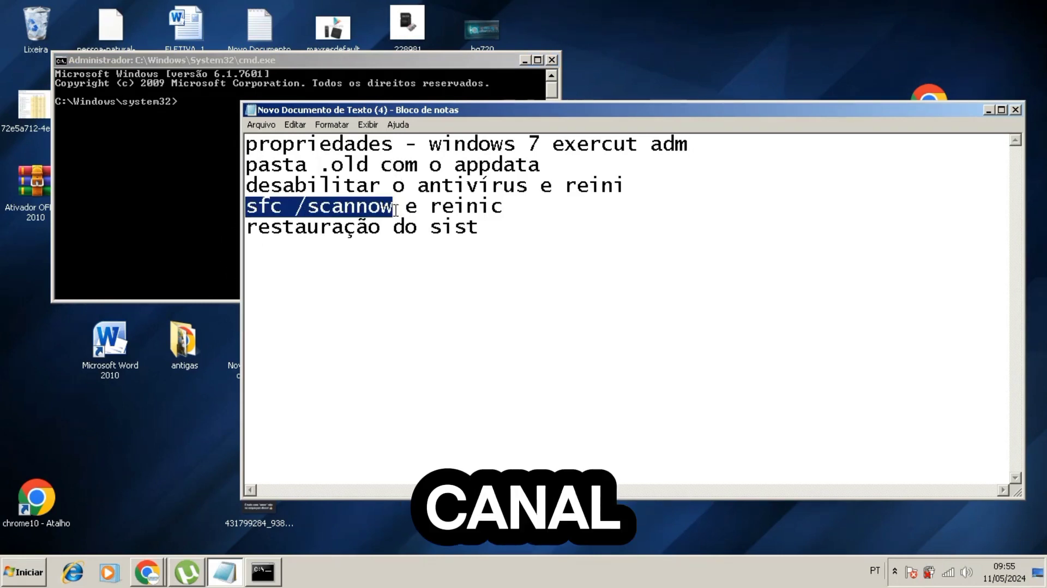
{"action": "left_click", "coordinate": [225, 143]}
{"action": "key", "text": "ctrl+v"}
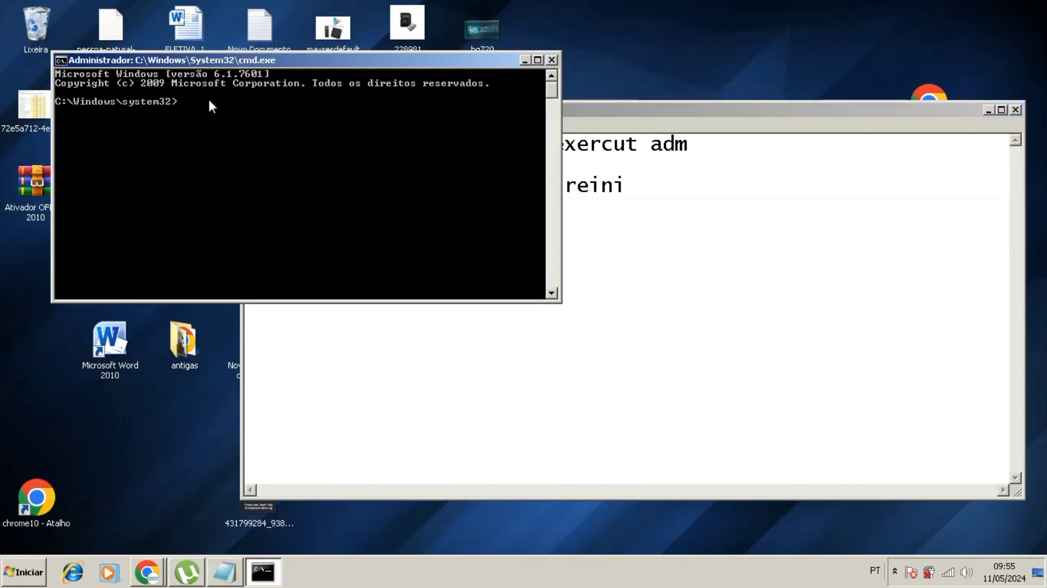
{"action": "key", "text": "BackSpace"}
{"action": "right_click", "coordinate": [186, 104]}
{"action": "left_click", "coordinate": [206, 133]}
{"action": "key", "text": "Return"}
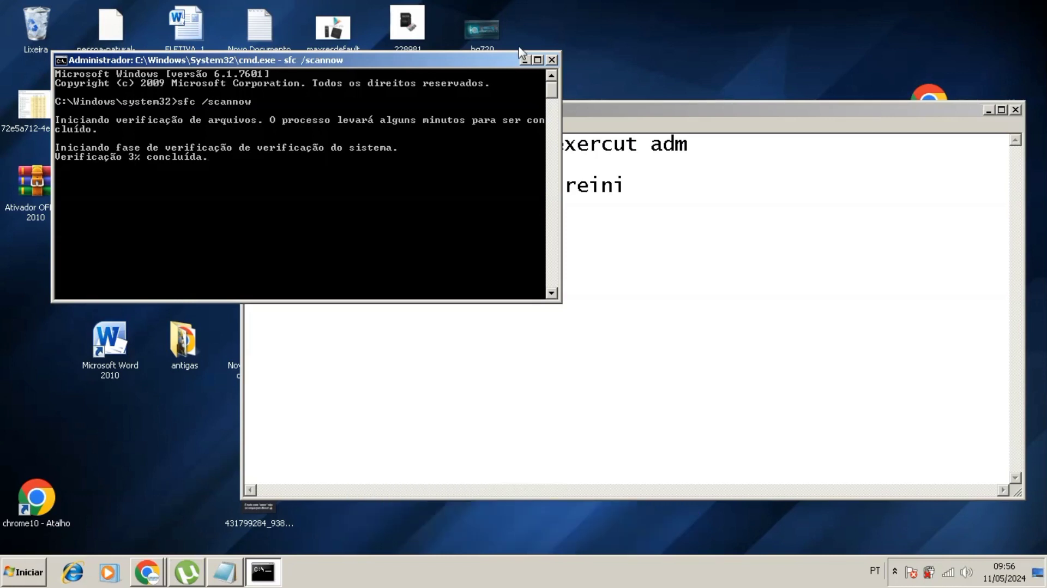
Close the administrator Command Prompt running the scan and minimize the text notes
{"action": "left_click", "coordinate": [555, 61]}
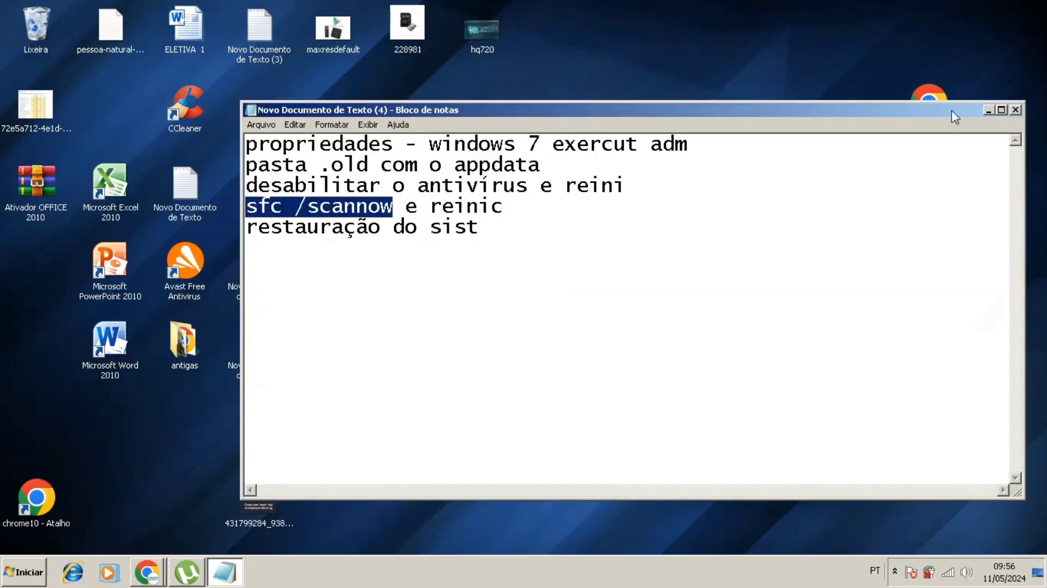
{"action": "left_click", "coordinate": [988, 110]}
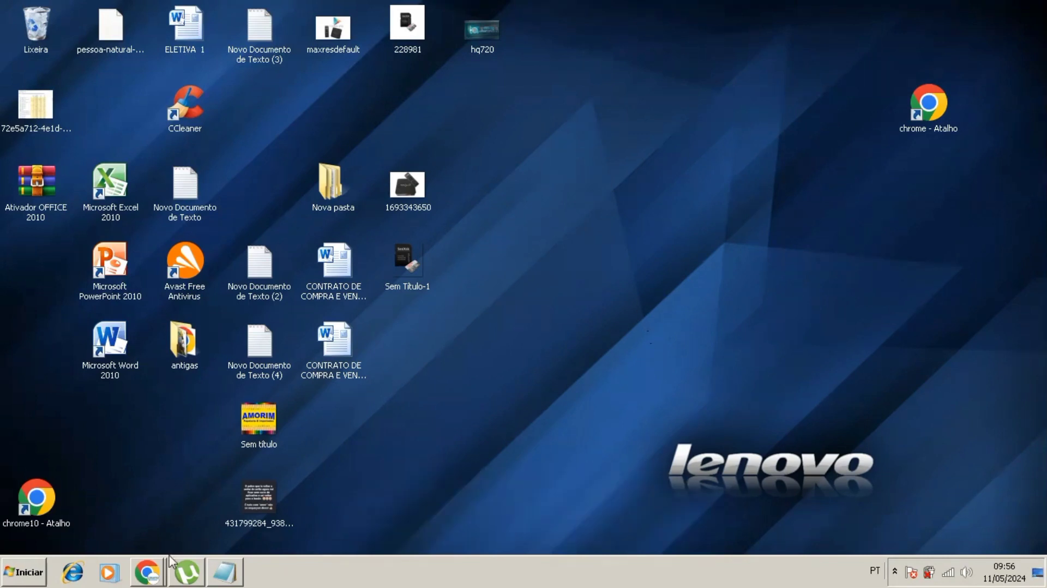
Search for restaur, open Restaurar um estado anterior do computador, and advance the System Restore wizard to its list of restore points
{"action": "left_click", "coordinate": [24, 571]}
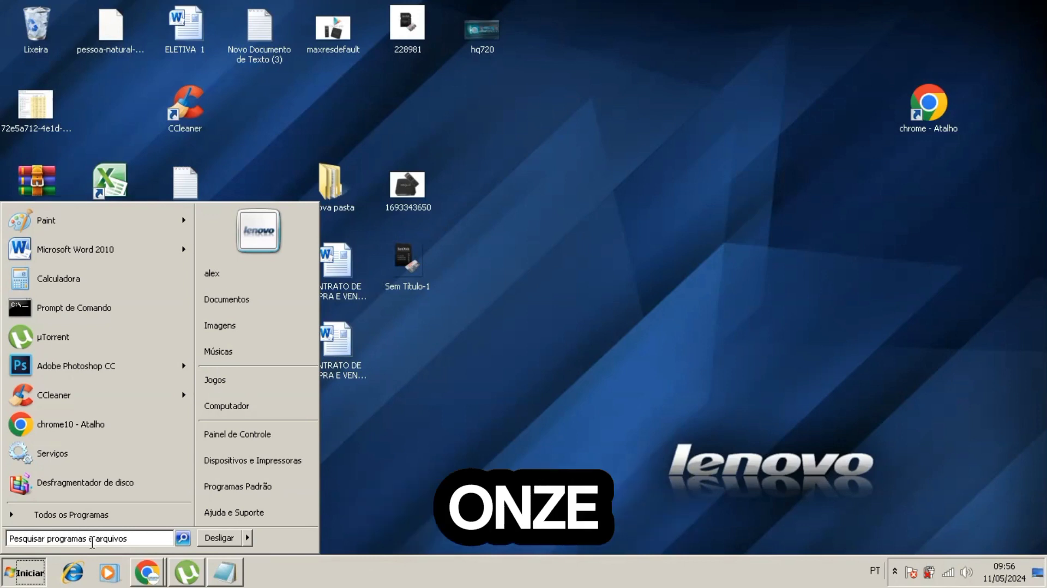
{"action": "left_click", "coordinate": [91, 540]}
{"action": "type", "text": "restaur"}
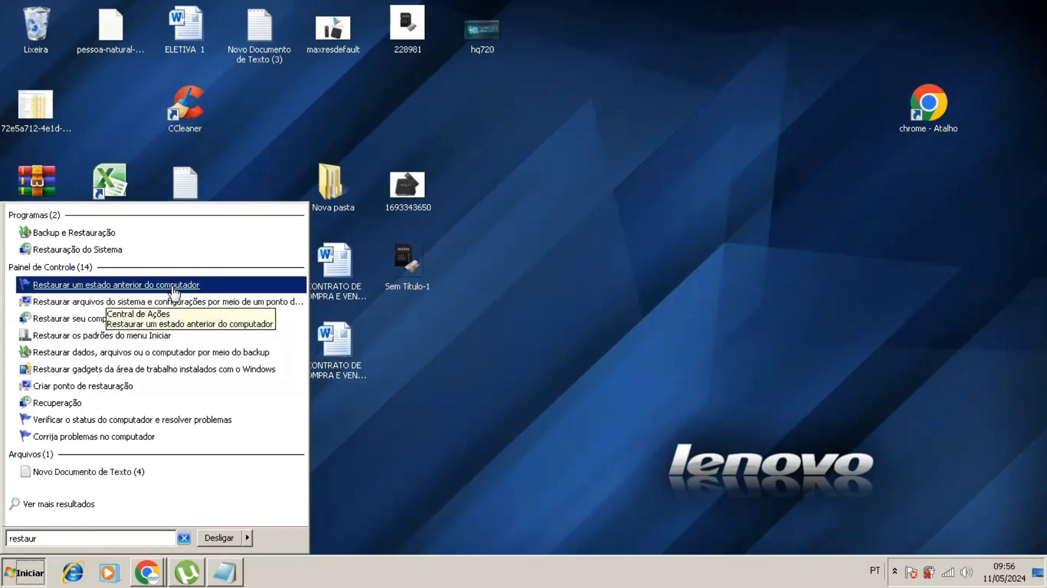
{"action": "left_click", "coordinate": [106, 283]}
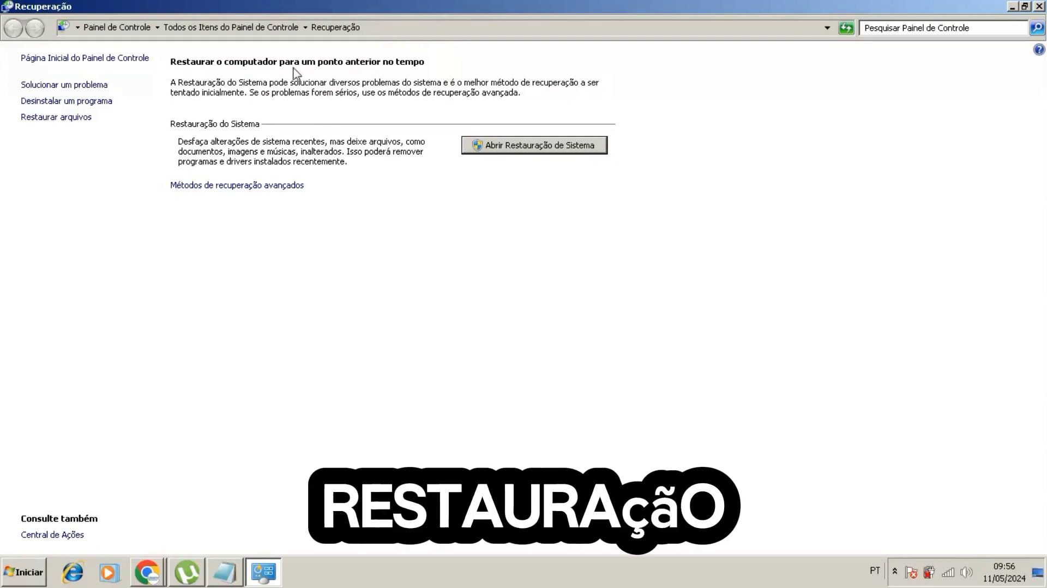
{"action": "left_click", "coordinate": [543, 150]}
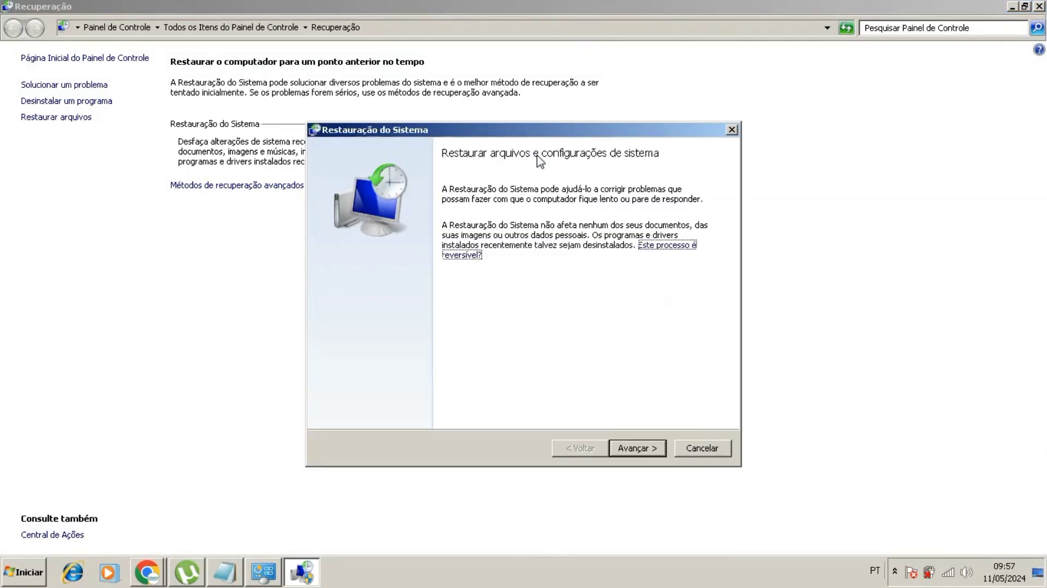
{"action": "left_click", "coordinate": [658, 446]}
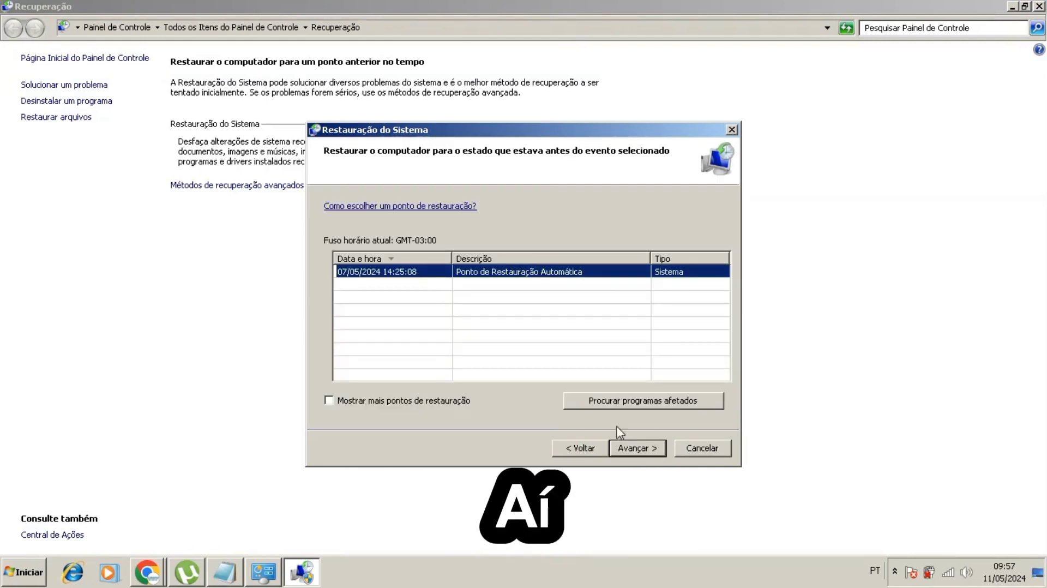
Show how to select the 07/05/2024 14:25:08 automatic restore point, and close the wizard and the Recuperação window without restoring
{"action": "left_click", "coordinate": [400, 307]}
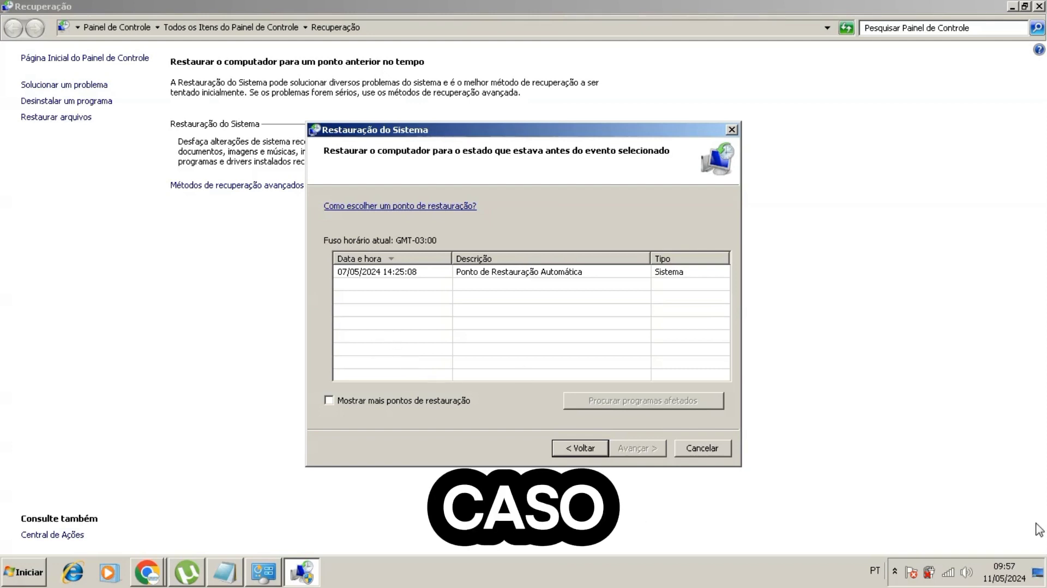
{"action": "left_click", "coordinate": [389, 272]}
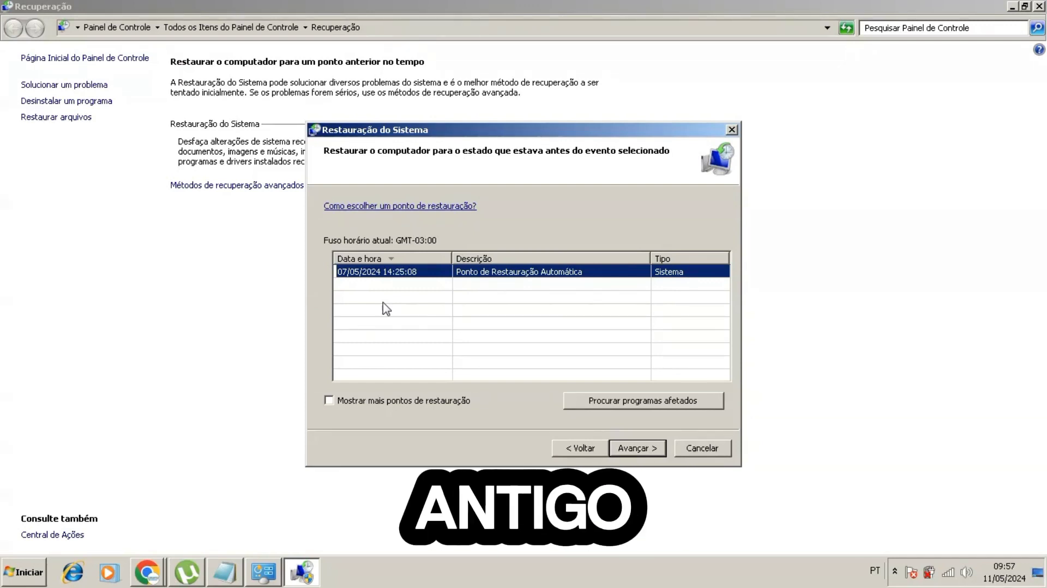
{"action": "left_click", "coordinate": [384, 287]}
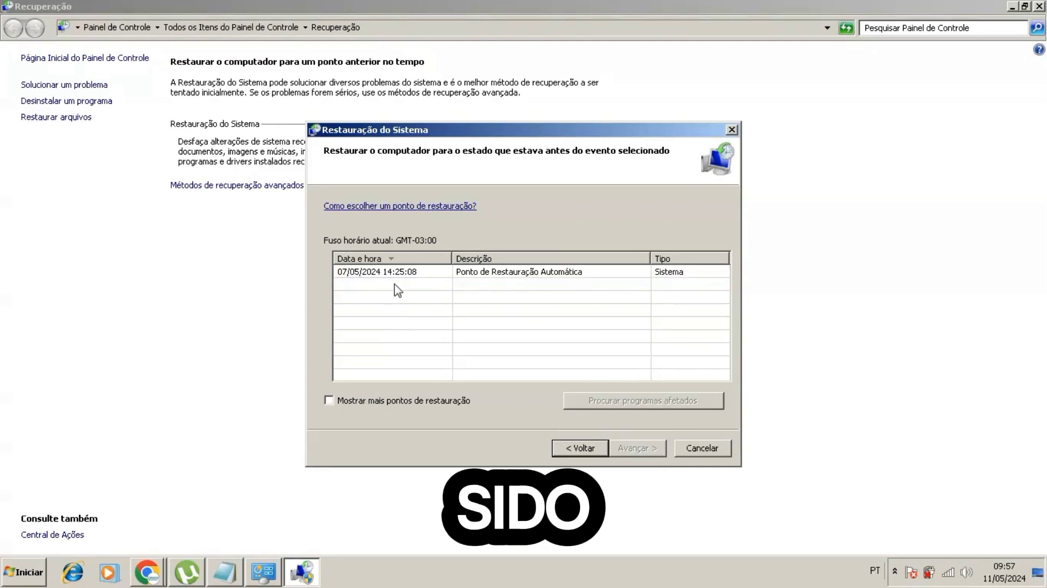
{"action": "left_click", "coordinate": [411, 276]}
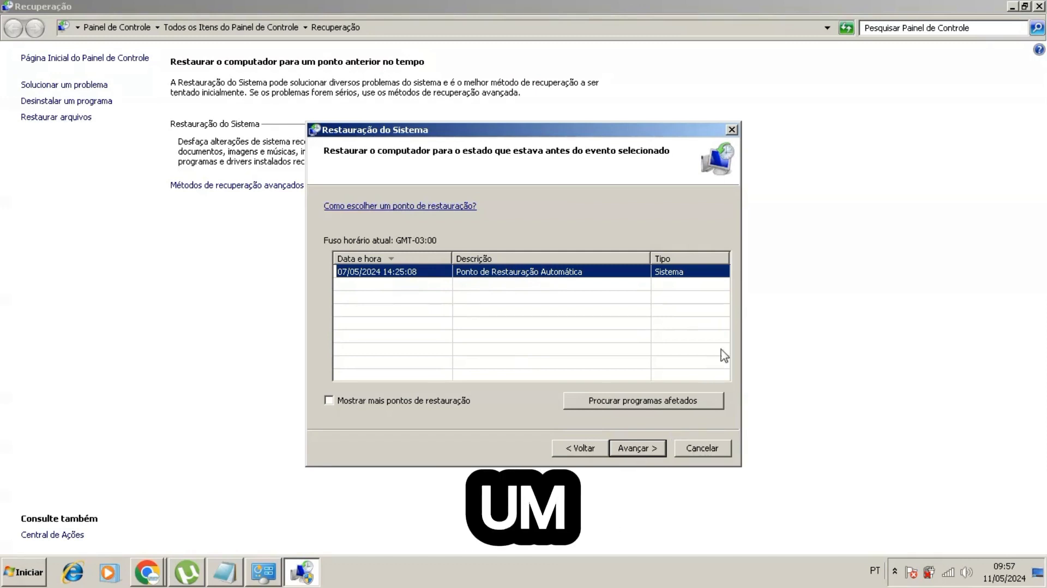
{"action": "left_click", "coordinate": [731, 131]}
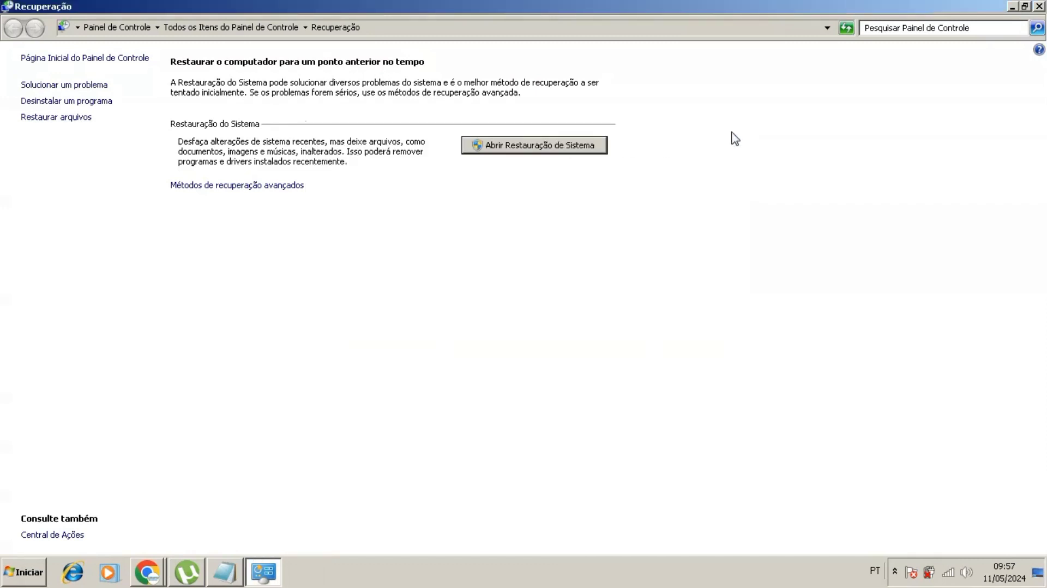
{"action": "left_click", "coordinate": [1038, 7]}
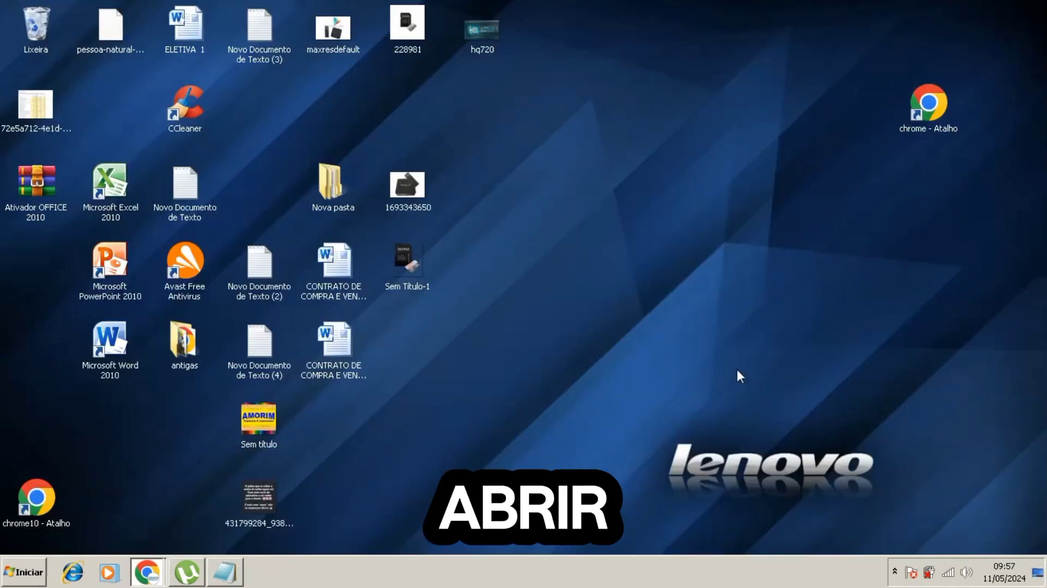